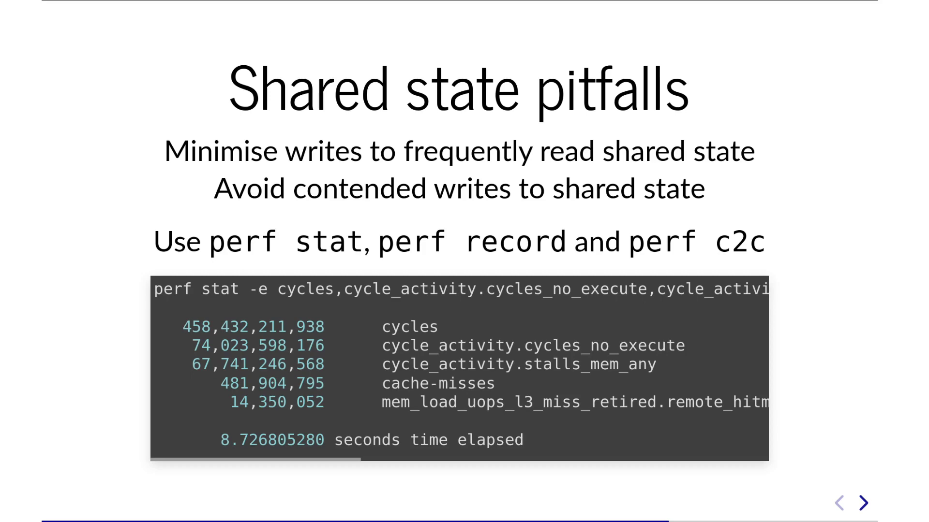
pyautogui.press('Right')
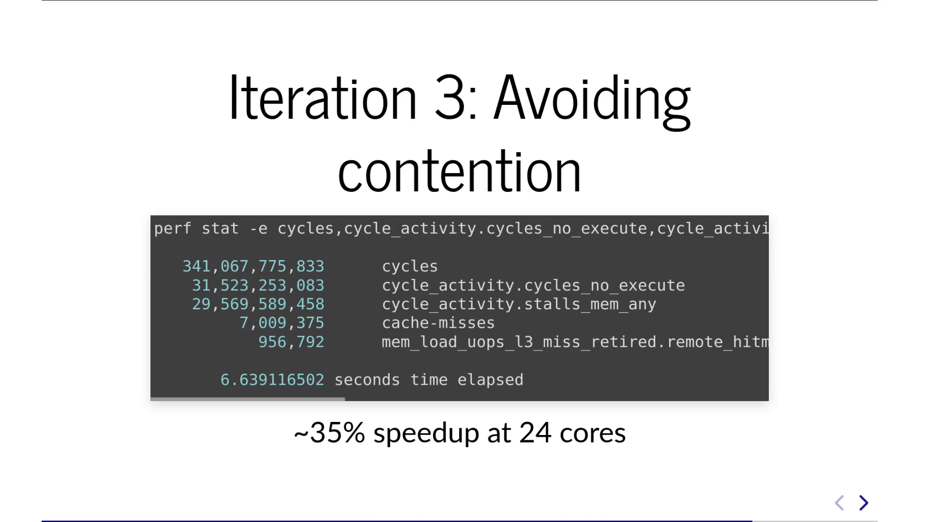
pyautogui.press('Right')
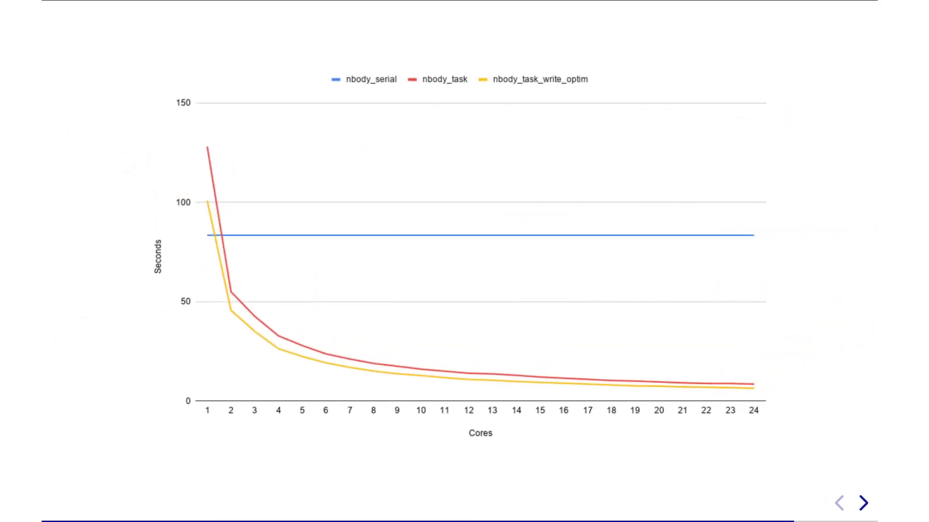